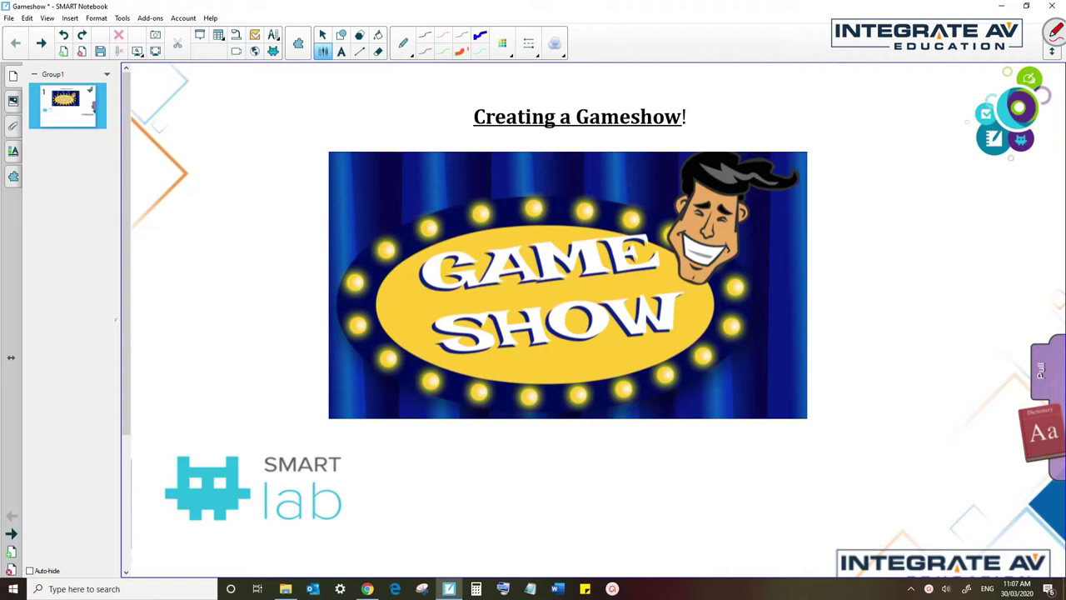
Step: Circle the SMART lab logo in red ink and pull out the Gamification definition tab on the title page
{"action": "mouse_move", "coordinate": [279, 422]}
{"action": "left_mouse_down"}
{"action": "mouse_move", "coordinate": [257, 423]}
{"action": "mouse_move", "coordinate": [265, 551]}
{"action": "mouse_move", "coordinate": [259, 430]}
{"action": "left_mouse_up"}
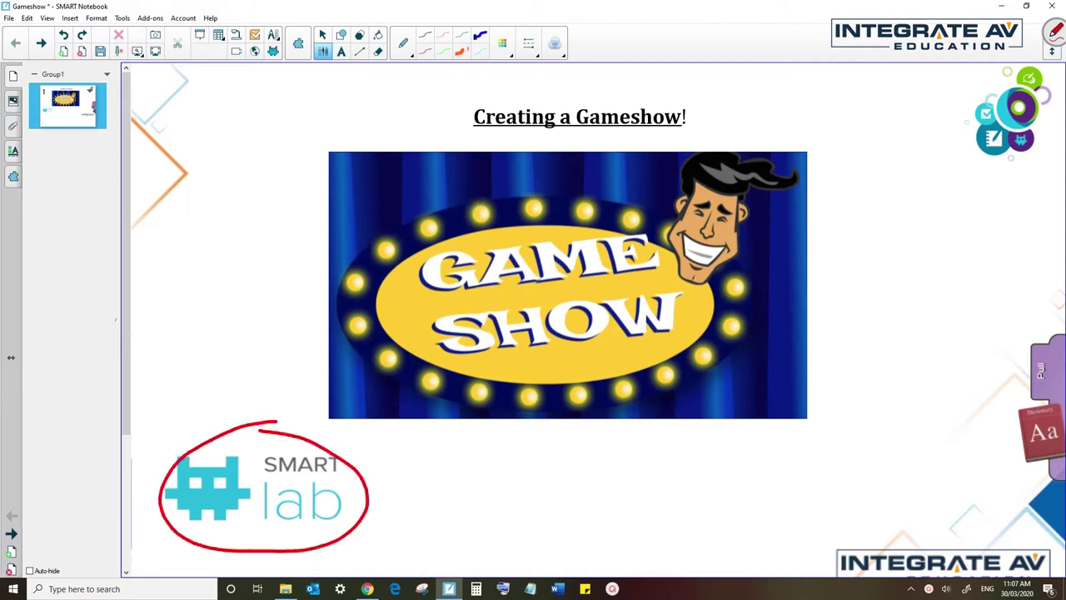
{"action": "left_click_drag", "start_coordinate": [1043, 372], "coordinate": [814, 372]}
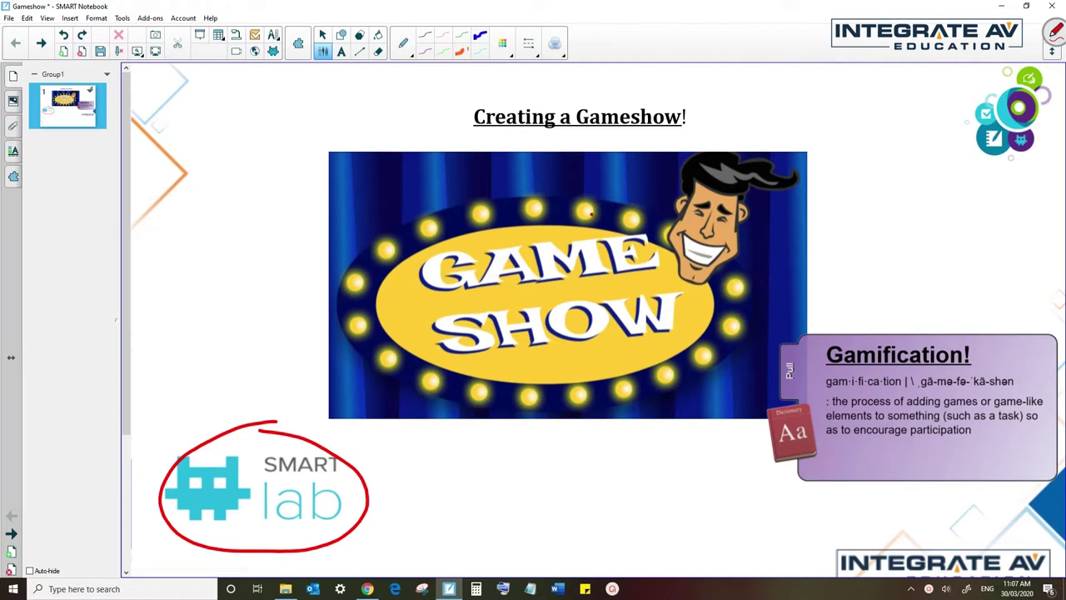
Step: Circle the Game Show title in red ink and draw red arrows pointing to the picture and to the SMART lab logo
{"action": "mouse_move", "coordinate": [590, 212]}
{"action": "left_mouse_down"}
{"action": "mouse_move", "coordinate": [419, 335]}
{"action": "mouse_move", "coordinate": [529, 226]}
{"action": "left_mouse_up"}
{"action": "left_click_drag", "start_coordinate": [519, 494], "coordinate": [534, 414]}
{"action": "mouse_move", "coordinate": [501, 447]}
{"action": "left_mouse_down"}
{"action": "mouse_move", "coordinate": [534, 413]}
{"action": "mouse_move", "coordinate": [551, 445]}
{"action": "left_mouse_up"}
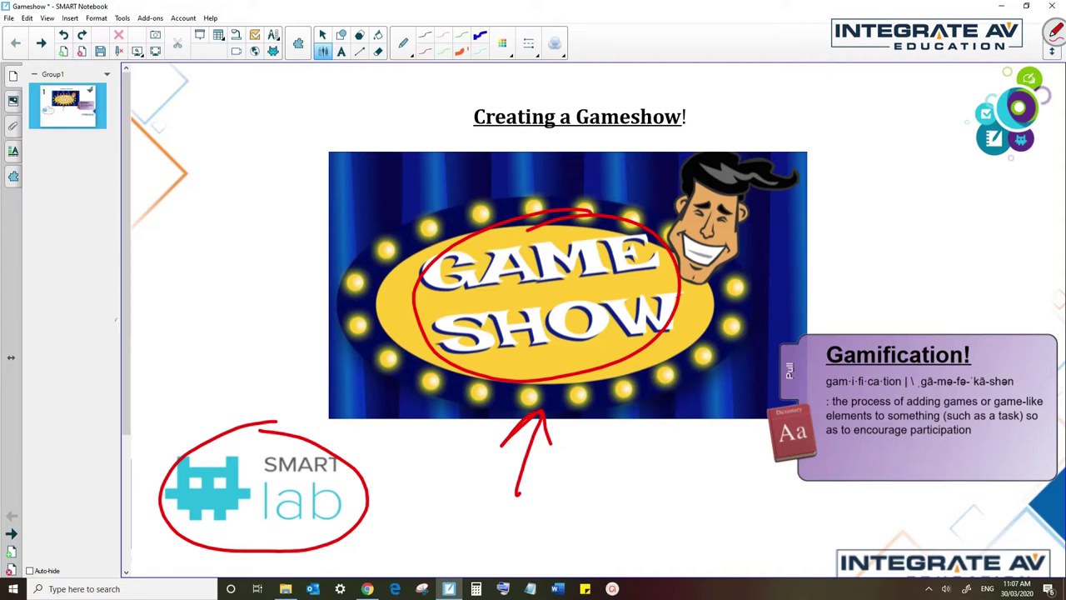
{"action": "left_click_drag", "start_coordinate": [216, 375], "coordinate": [205, 456]}
{"action": "left_click_drag", "start_coordinate": [188, 416], "coordinate": [235, 411]}
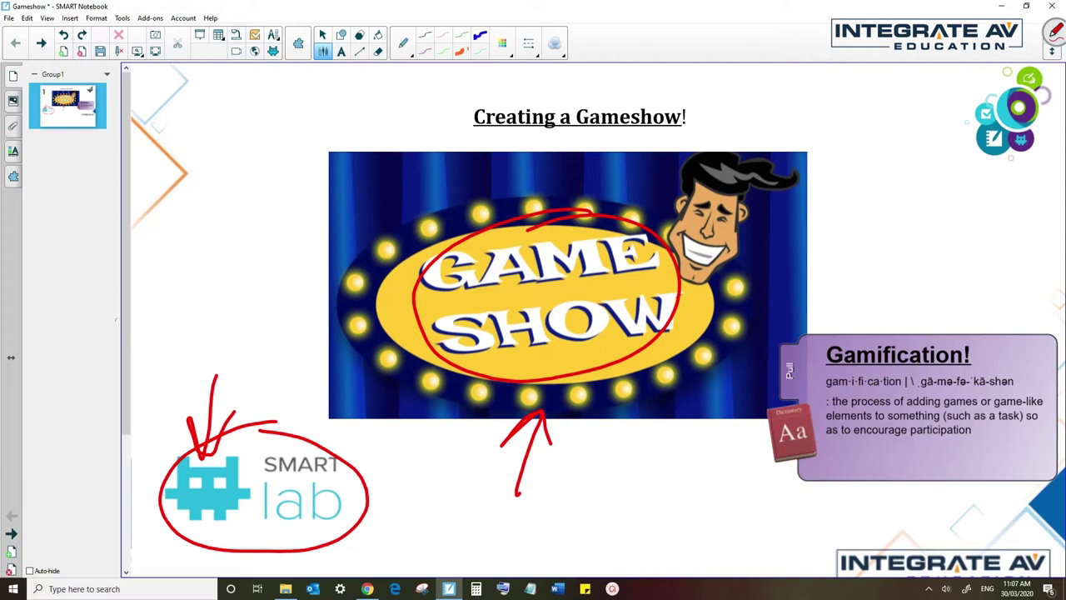
Step: Add a blank page after the title page and draw a red arrow on it pointing up at the SMART lab activities command
{"action": "mouse_move", "coordinate": [272, 113]}
{"action": "left_mouse_down"}
{"action": "mouse_move", "coordinate": [268, 67]}
{"action": "mouse_move", "coordinate": [261, 79]}
{"action": "mouse_move", "coordinate": [283, 77]}
{"action": "left_mouse_up"}
{"action": "left_click", "coordinate": [64, 51]}
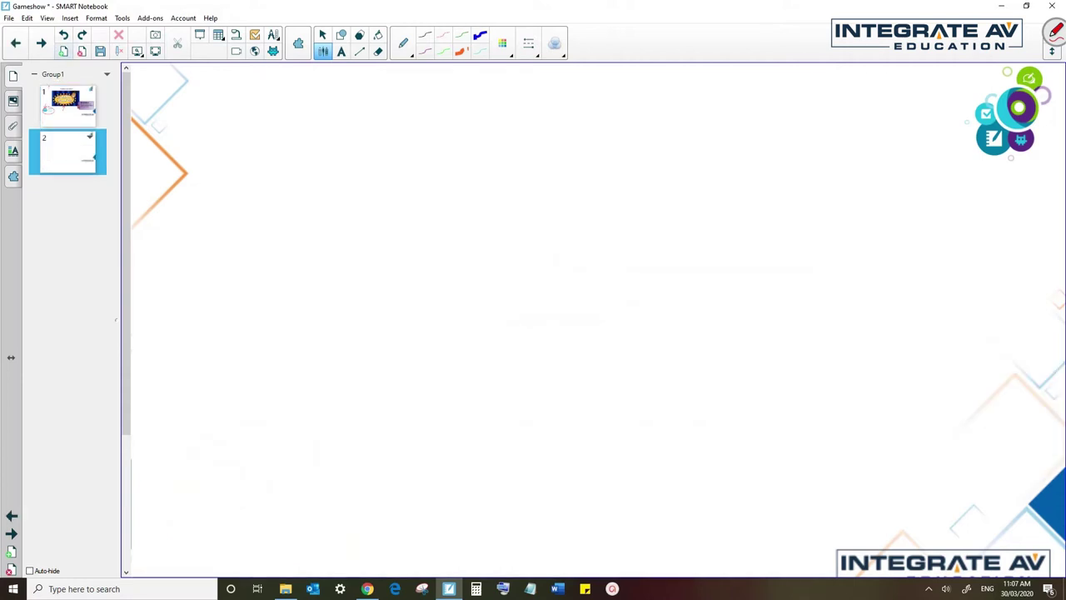
{"action": "mouse_move", "coordinate": [266, 104]}
{"action": "left_mouse_down"}
{"action": "mouse_move", "coordinate": [264, 78]}
{"action": "mouse_move", "coordinate": [280, 80]}
{"action": "left_mouse_up"}
Step: Start a new Game Show activity from the SMART lab activity list
{"action": "left_click", "coordinate": [272, 51]}
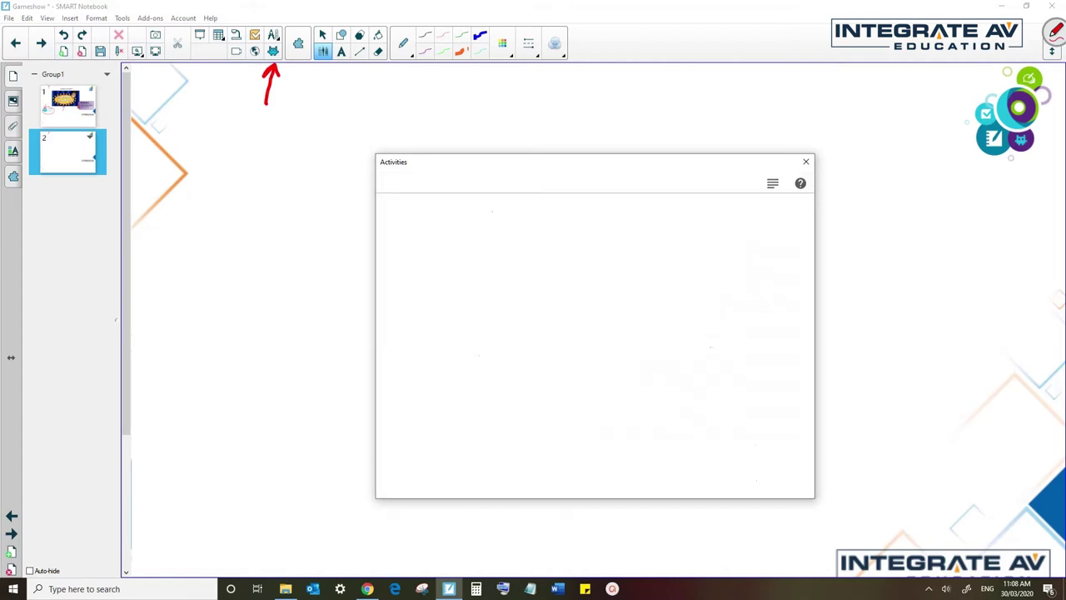
{"action": "scroll", "coordinate": [604, 347], "scroll_direction": "down", "scroll_amount": 5}
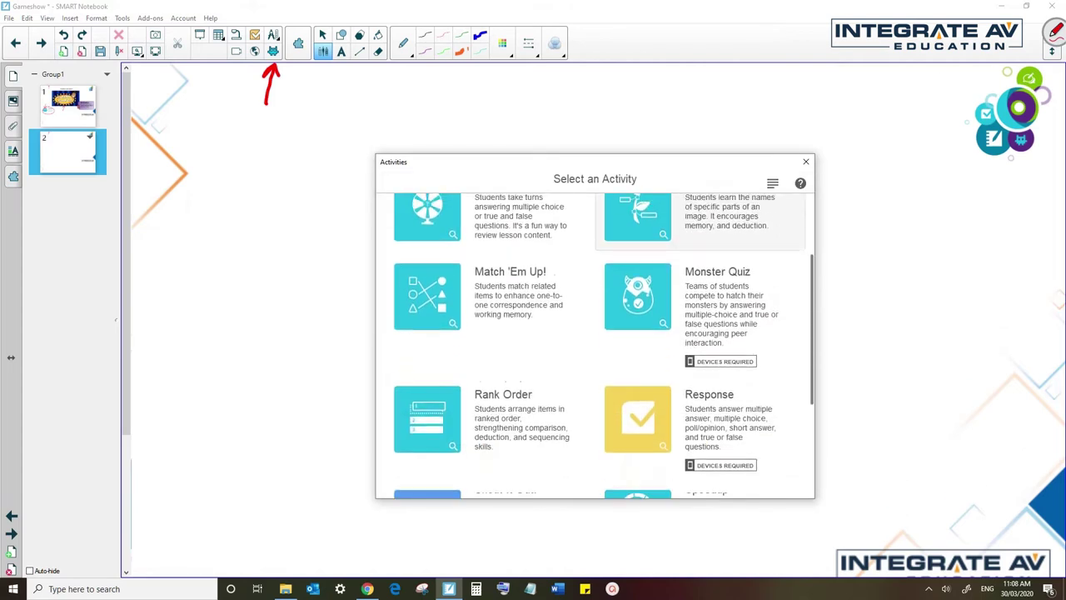
{"action": "scroll", "coordinate": [604, 347], "scroll_direction": "up", "scroll_amount": 5}
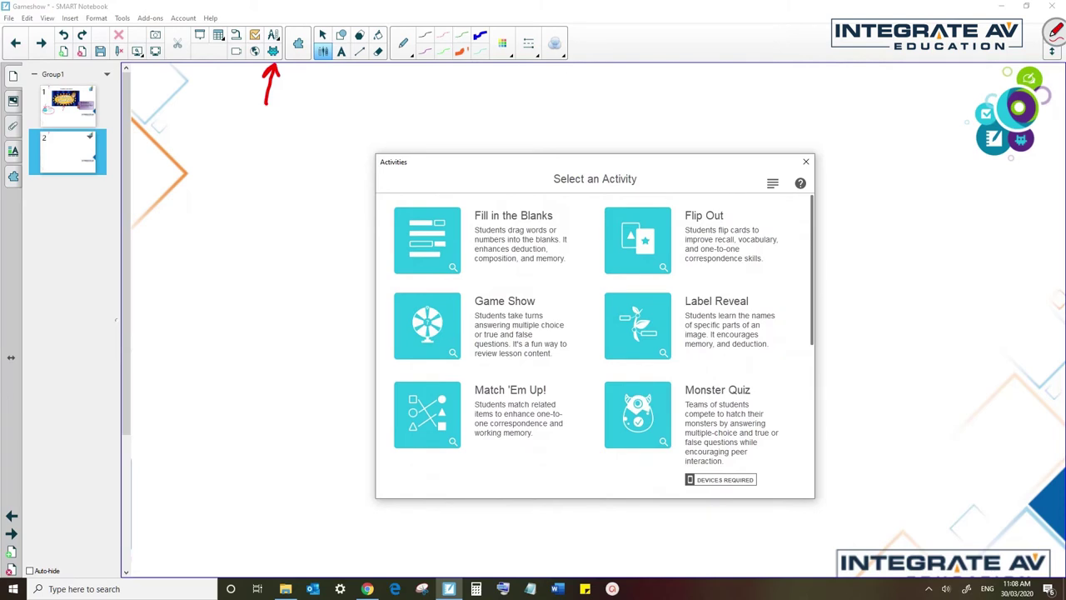
{"action": "left_click", "coordinate": [427, 325]}
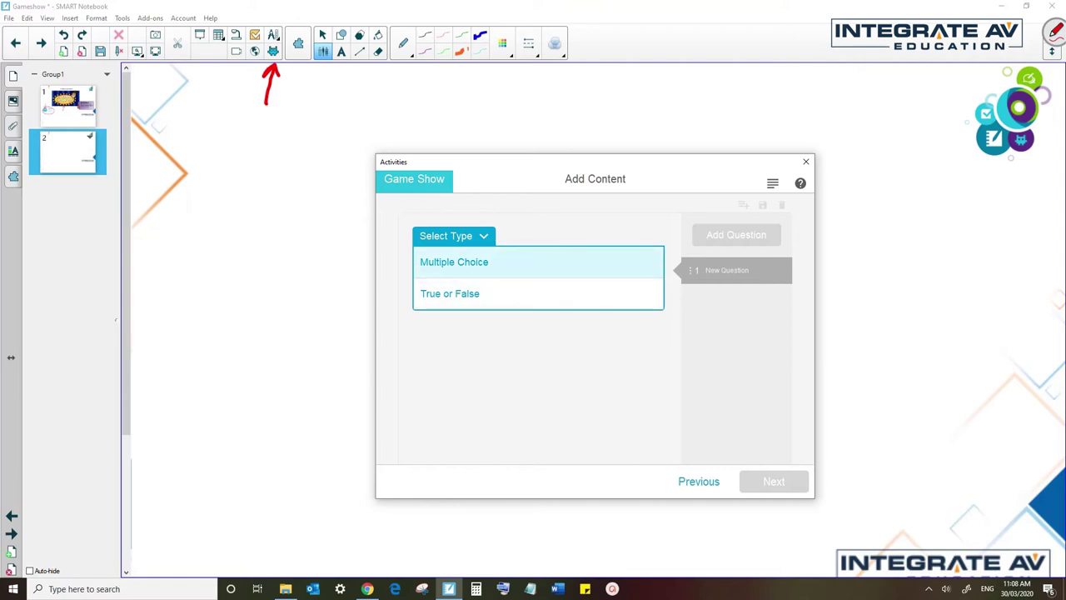
Step: Make the first question Multiple Choice and enter its text as "What is the capital of Canada?"
{"action": "left_click", "coordinate": [454, 261]}
{"action": "left_click", "coordinate": [456, 273]}
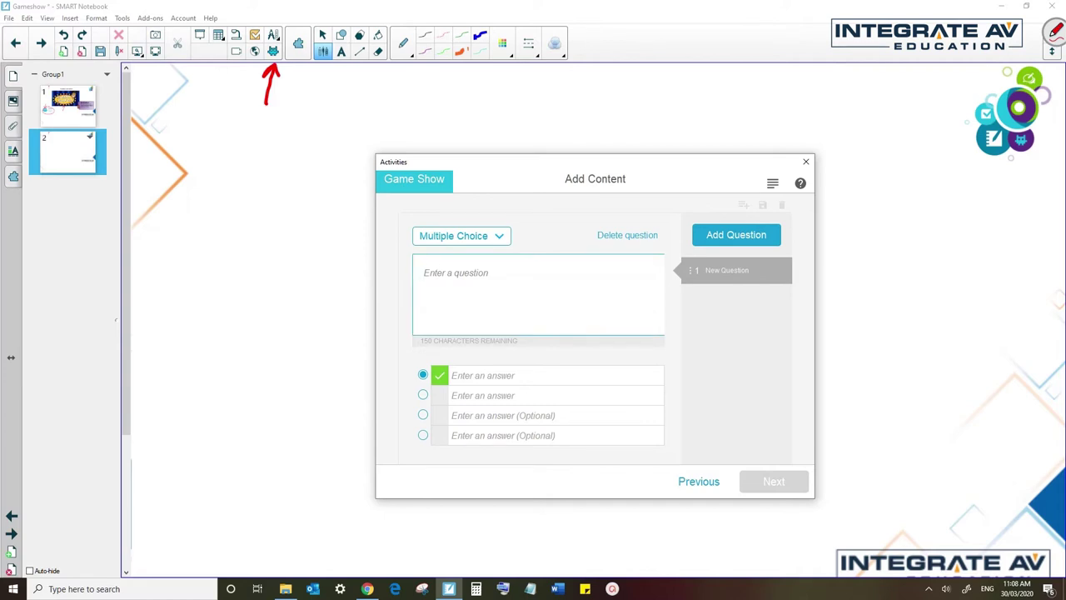
{"action": "type", "text": "What is the capital of Canada?"}
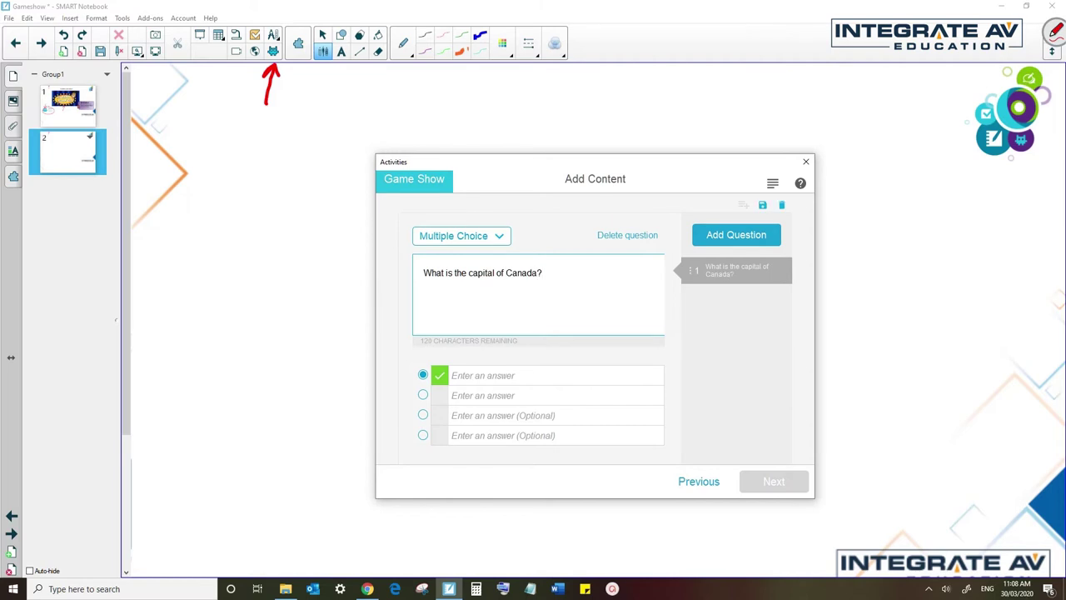
Step: Enter Vancouver and Toronto as the first two answers to the Canada question
{"action": "left_click", "coordinate": [547, 376]}
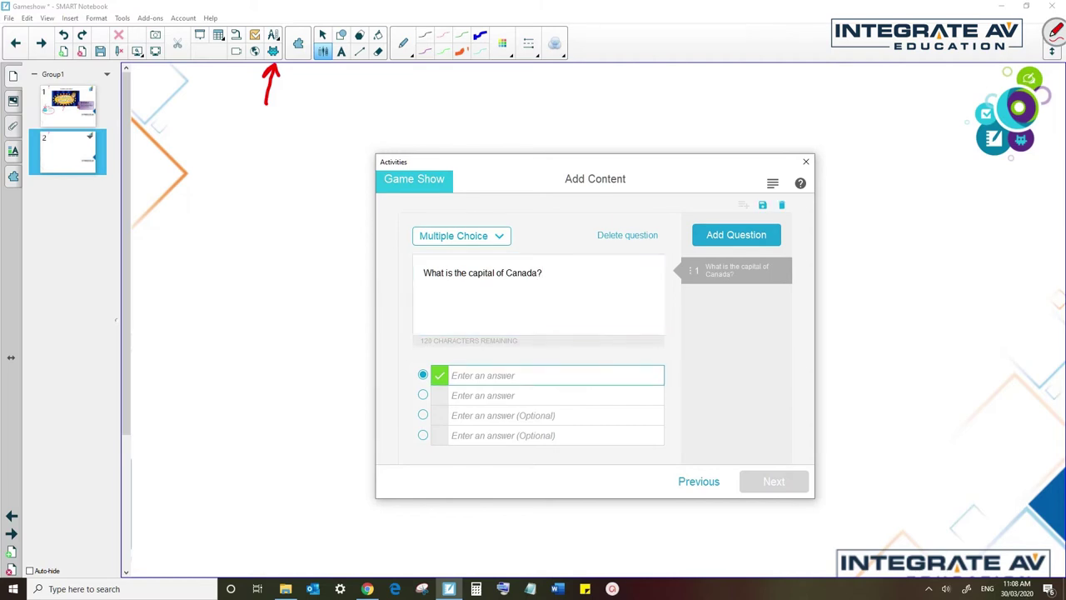
{"action": "type", "text": "Vancouver"}
{"action": "key", "text": "Tab"}
{"action": "key", "text": "Tab"}
{"action": "type", "text": "Toro"}
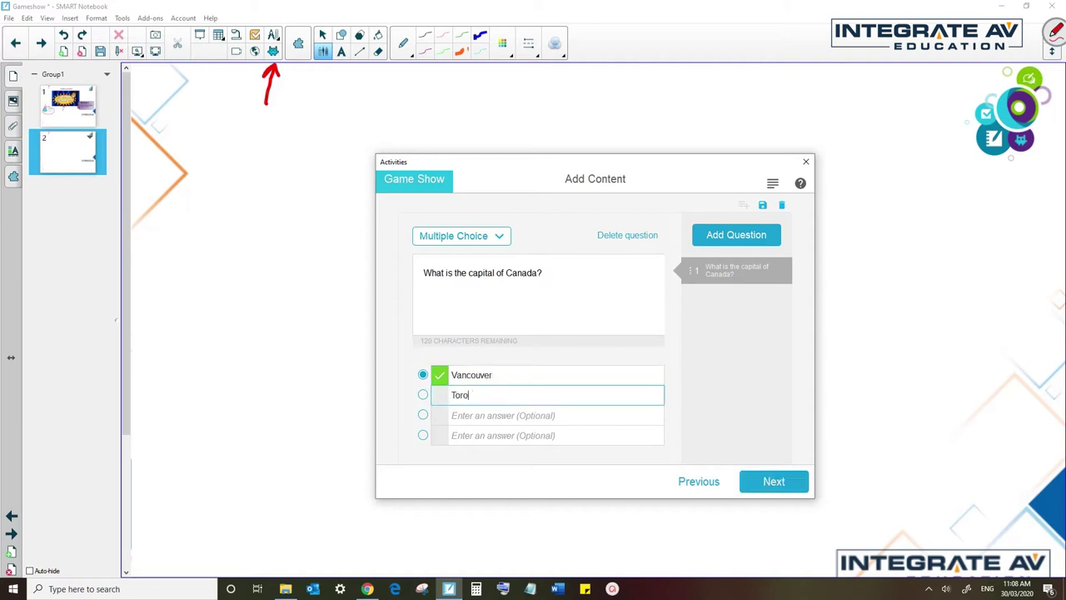
{"action": "type", "text": "nto"}
Step: Enter Ottawa and Montreal as the third and fourth answers and mark Ottawa as the correct one
{"action": "key", "text": "Tab"}
{"action": "key", "text": "Tab"}
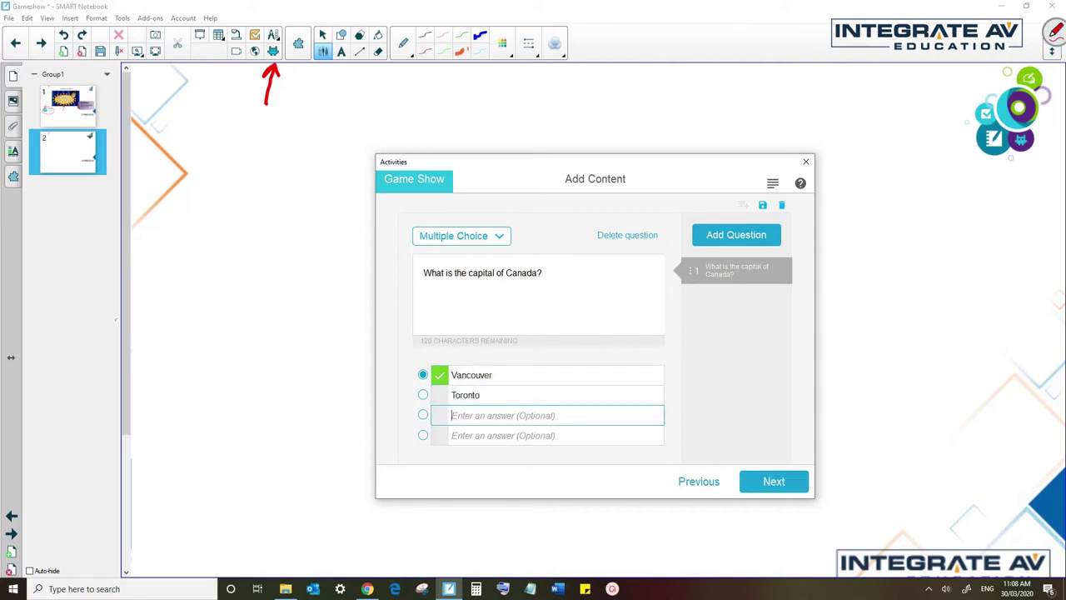
{"action": "type", "text": "Ottawa"}
{"action": "key", "text": "Tab"}
{"action": "key", "text": "Tab"}
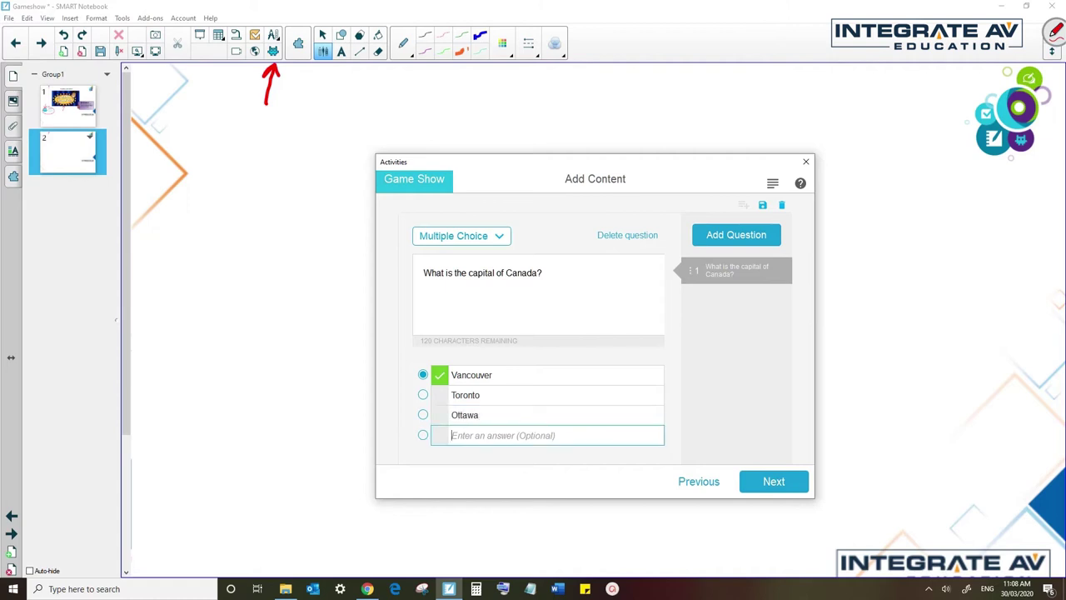
{"action": "type", "text": "Montreal"}
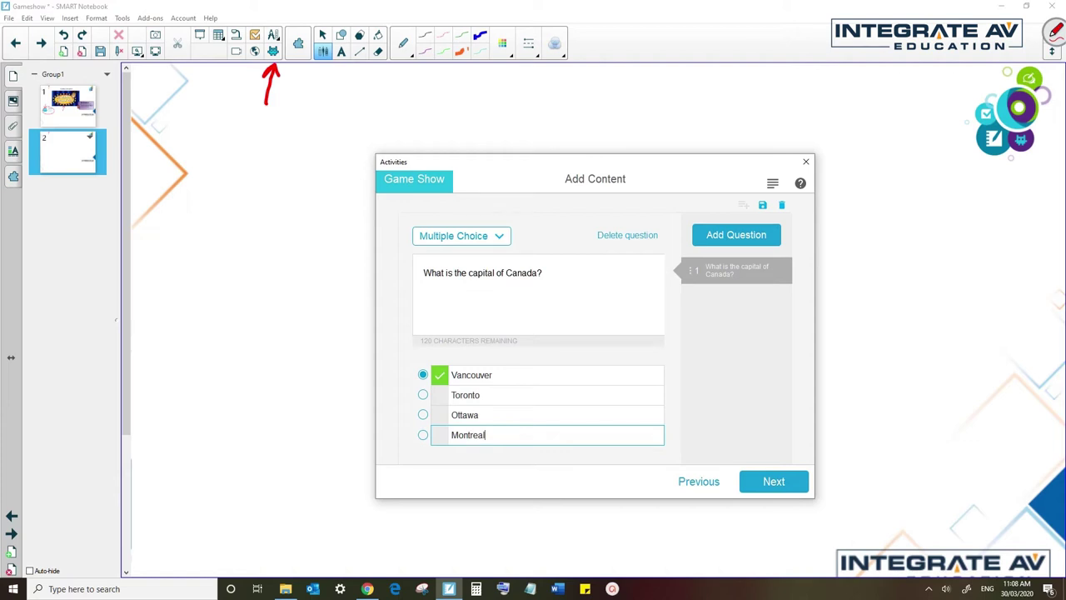
{"action": "key", "text": "Tab"}
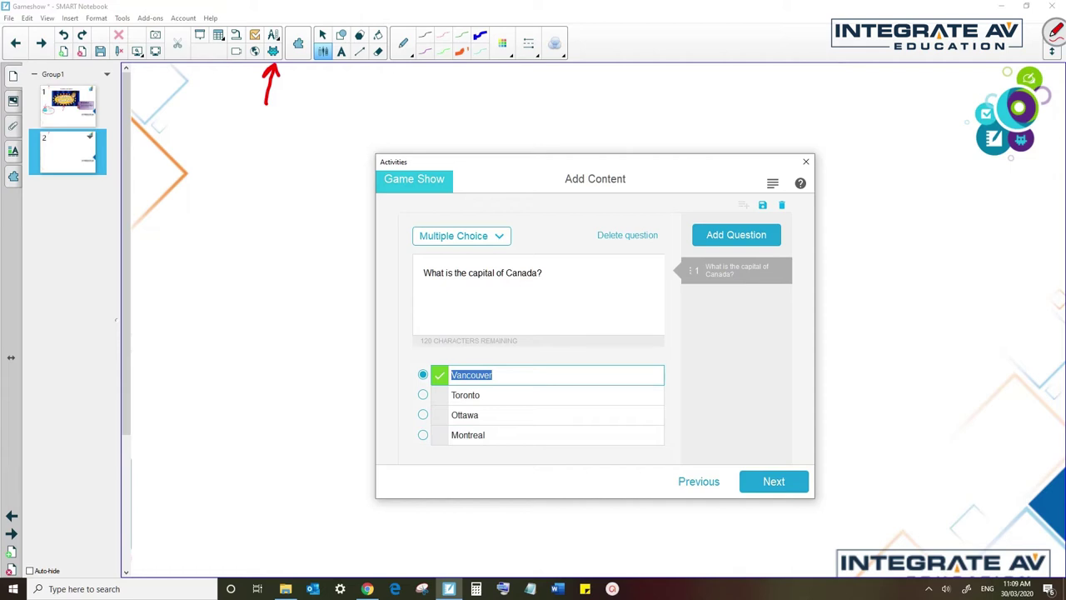
{"action": "left_click", "coordinate": [493, 375]}
{"action": "left_click", "coordinate": [423, 415]}
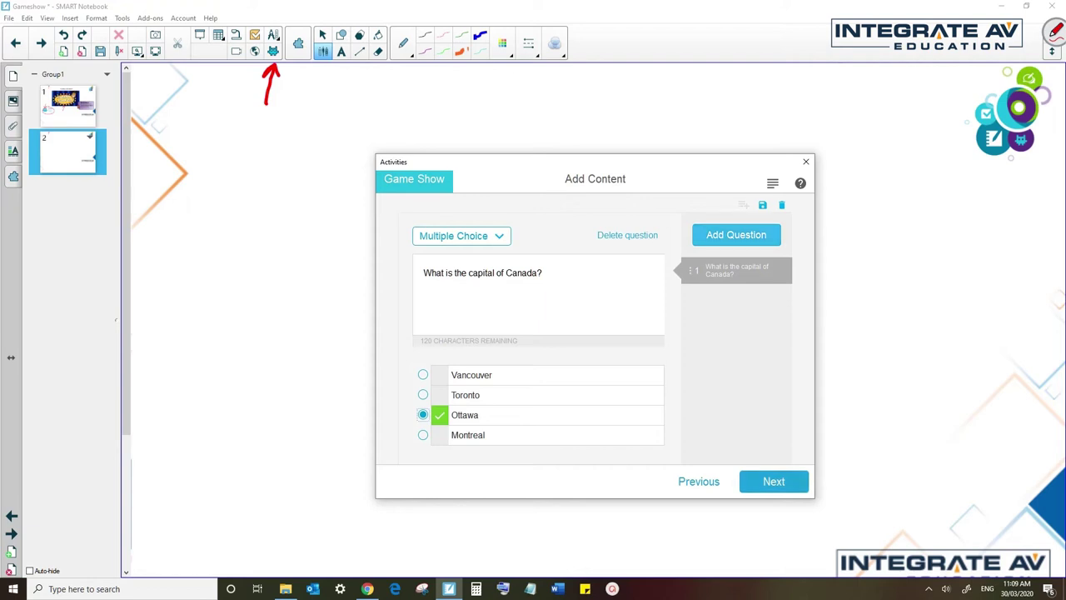
Step: Add a True or False question reading "The capital of New Zealand is Christchurch." and mark False as the correct answer
{"action": "left_click", "coordinate": [736, 235]}
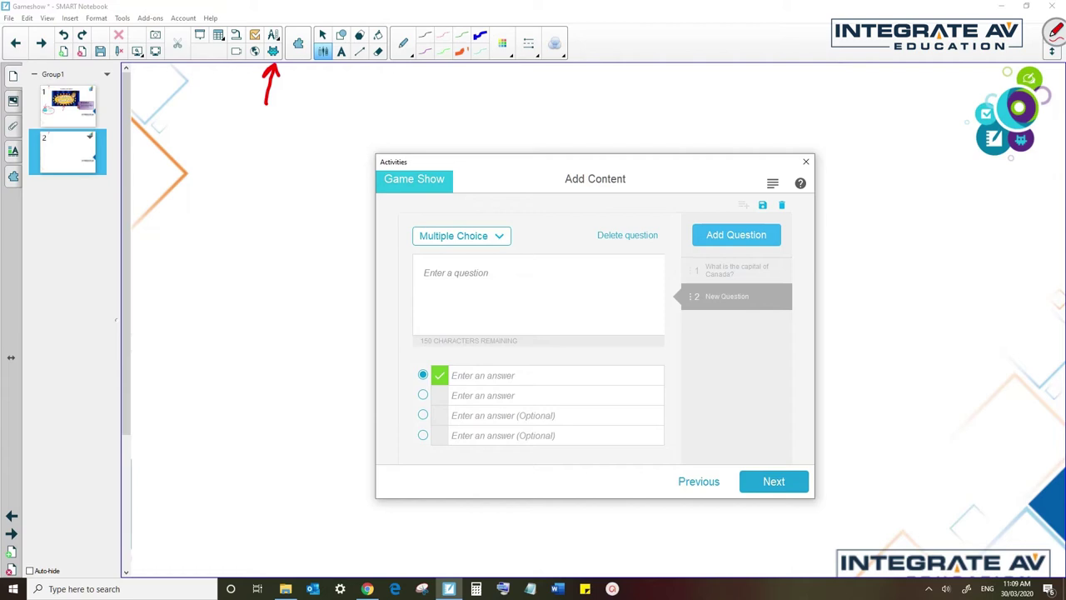
{"action": "left_click", "coordinate": [461, 236]}
{"action": "left_click", "coordinate": [452, 290]}
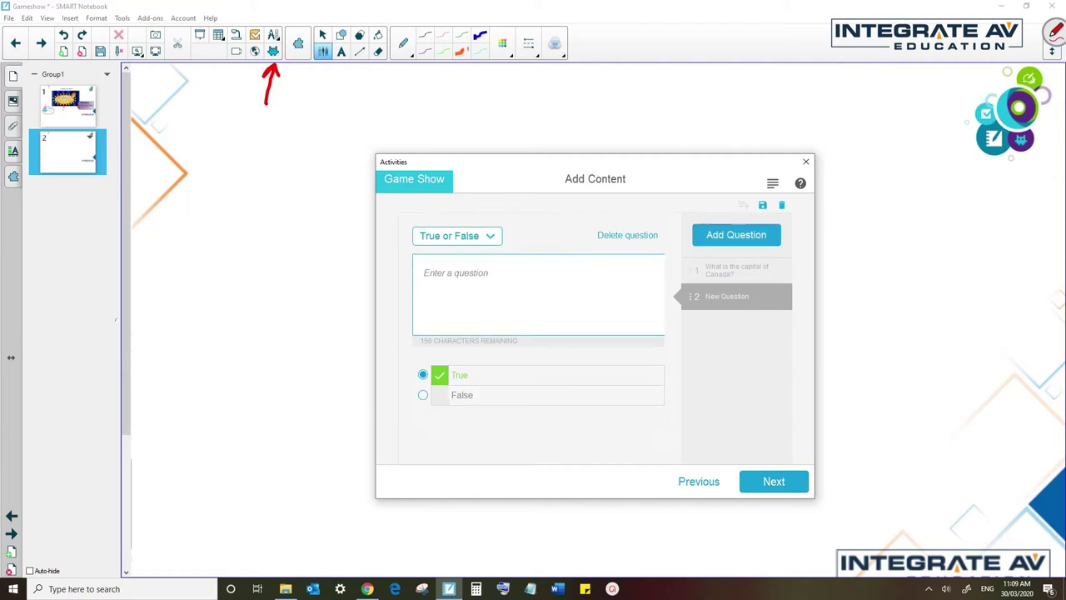
{"action": "type", "text": "The capital of New Zealand "}
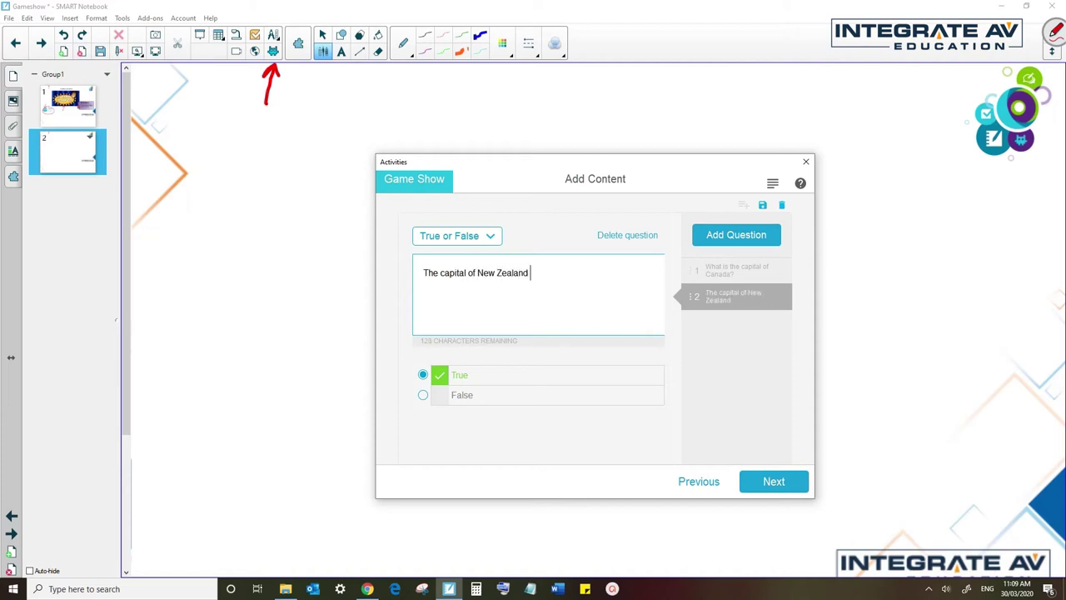
{"action": "type", "text": "is Christchurch."}
{"action": "left_click", "coordinate": [423, 395]}
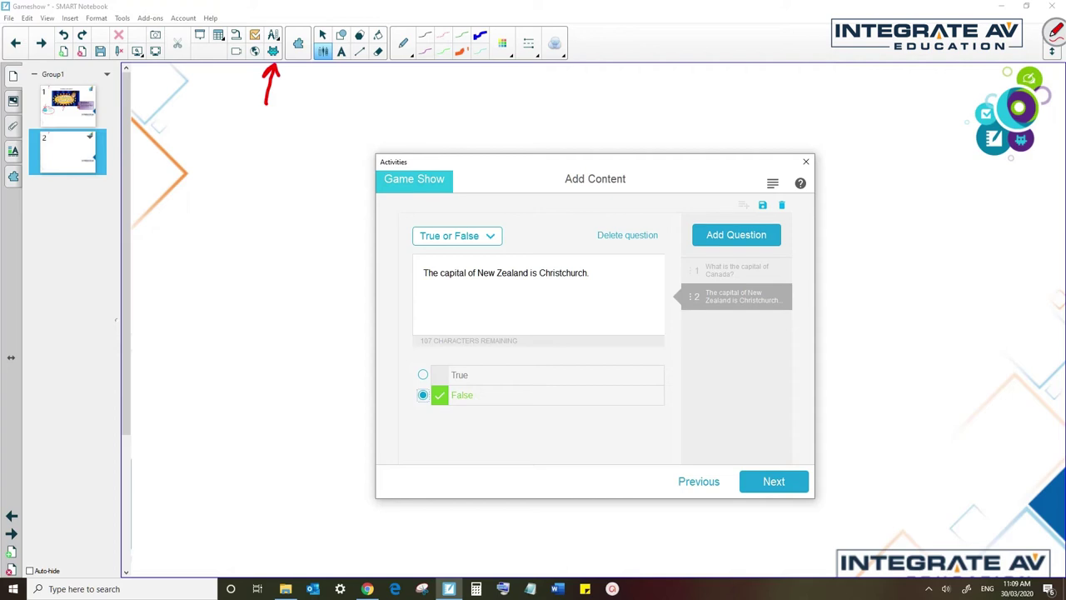
Step: Add a third question of type Multiple Choice with the text "The capital of Australia is?"
{"action": "left_click", "coordinate": [457, 235]}
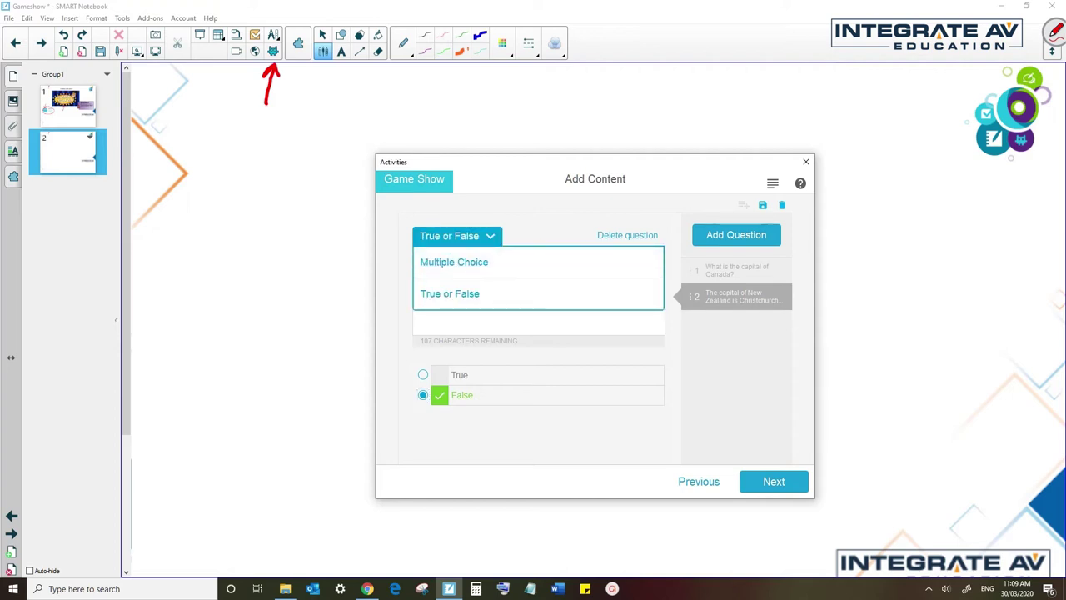
{"action": "left_click", "coordinate": [737, 235]}
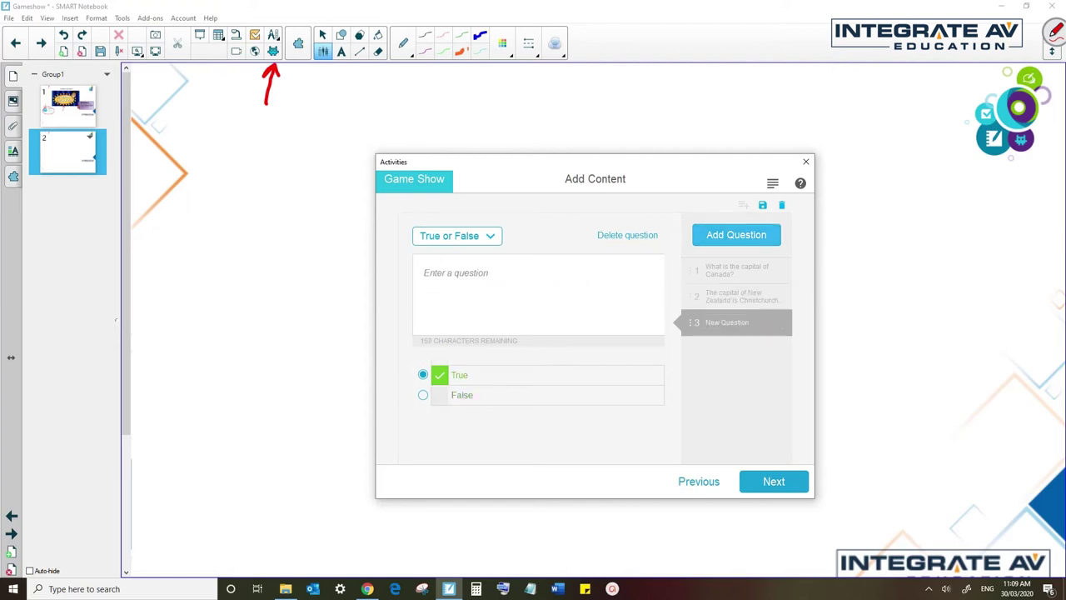
{"action": "left_click", "coordinate": [456, 236]}
{"action": "left_click", "coordinate": [452, 261]}
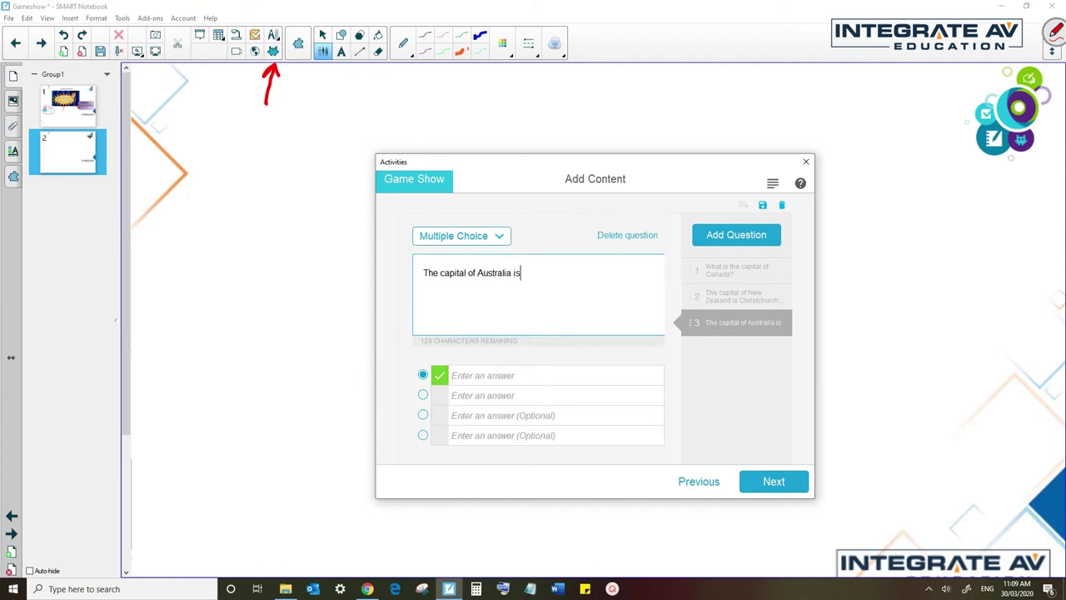
Step: Enter Sydney, Melbourne, Perth and Canberra as answers to the Australia question and mark Canberra as correct
{"action": "left_click", "coordinate": [484, 375]}
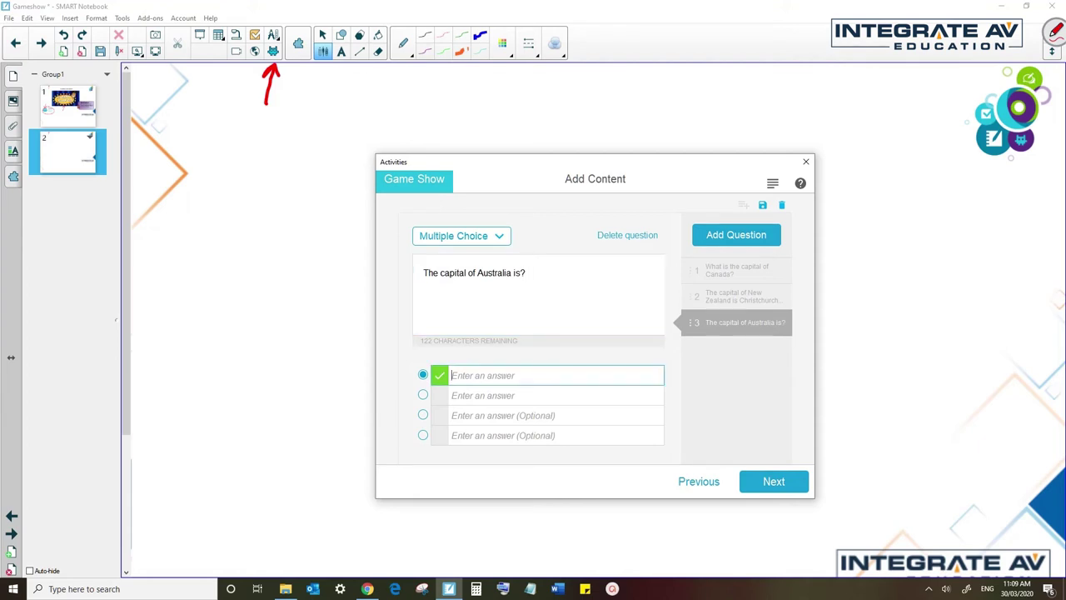
{"action": "type", "text": "Sydney"}
{"action": "key", "text": "Tab"}
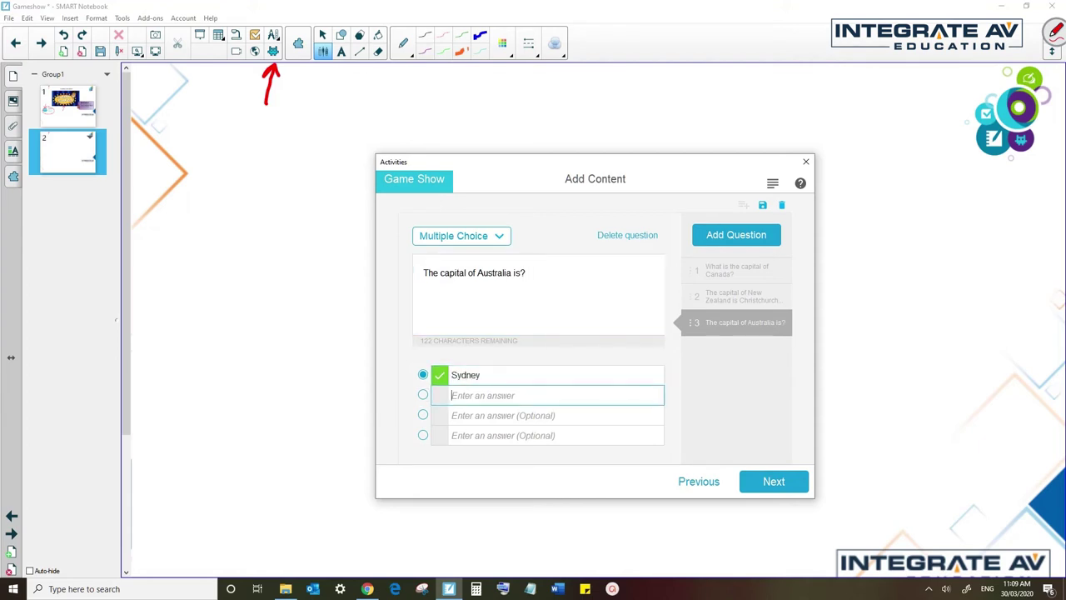
{"action": "type", "text": "Melbourne"}
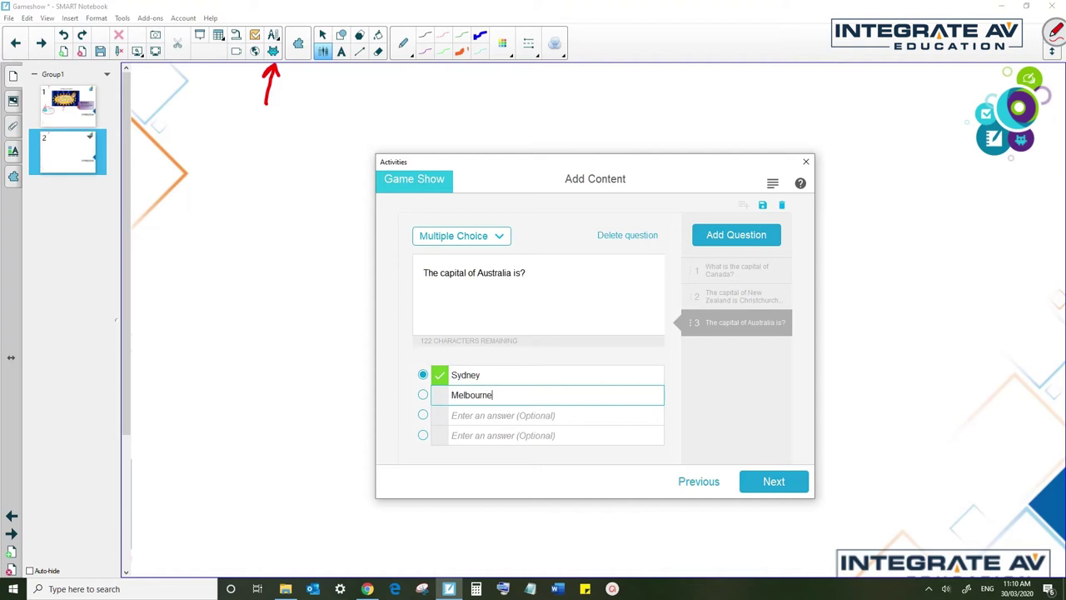
{"action": "key", "text": "Tab"}
{"action": "type", "text": "Pert"}
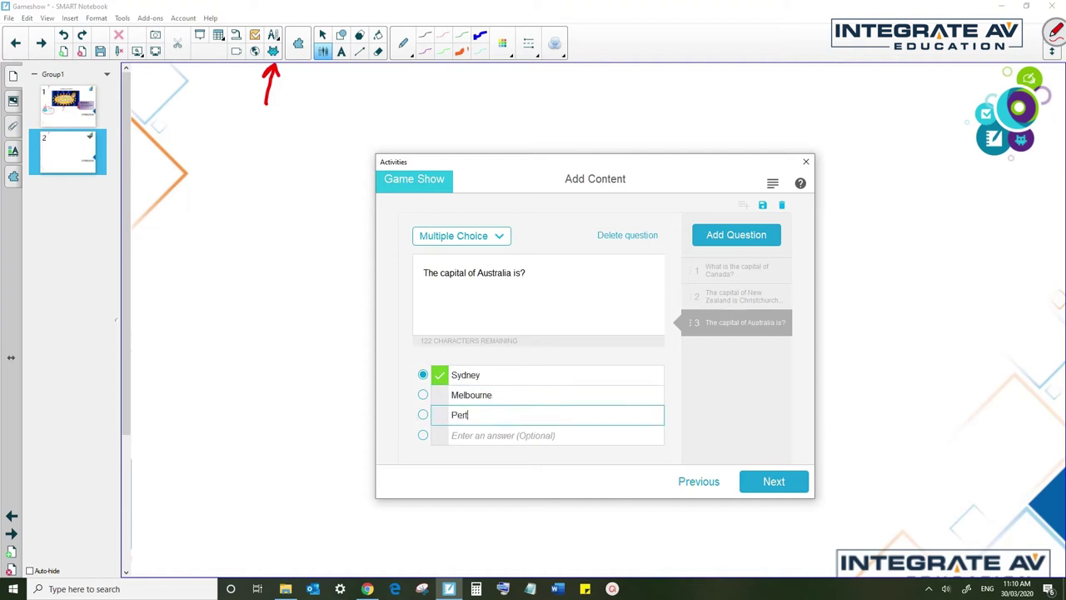
{"action": "type", "text": "h"}
{"action": "key", "text": "Tab"}
{"action": "type", "text": "C"}
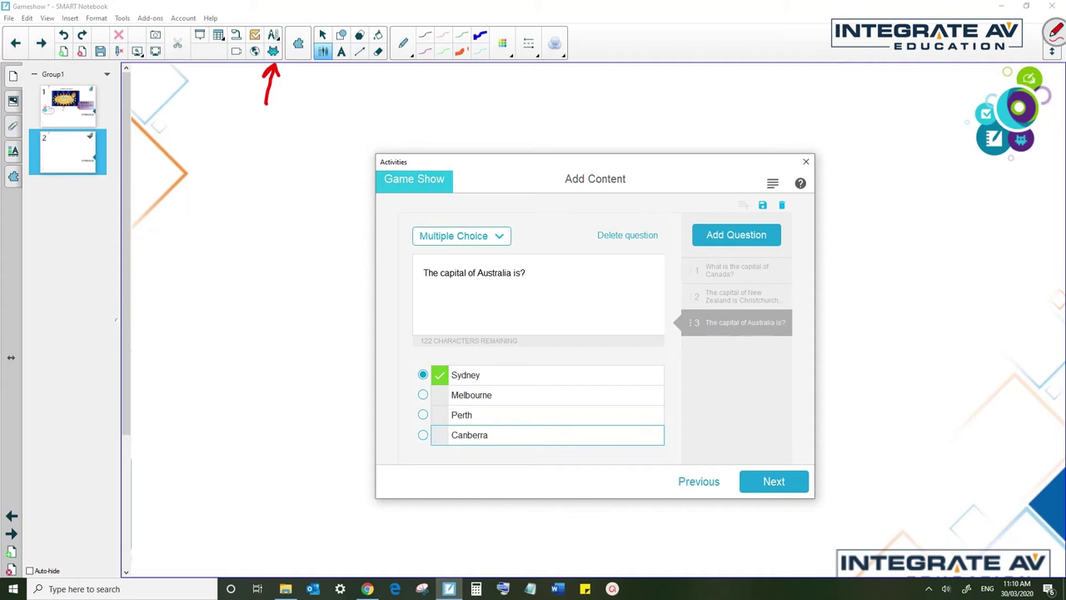
{"action": "left_click", "coordinate": [423, 435]}
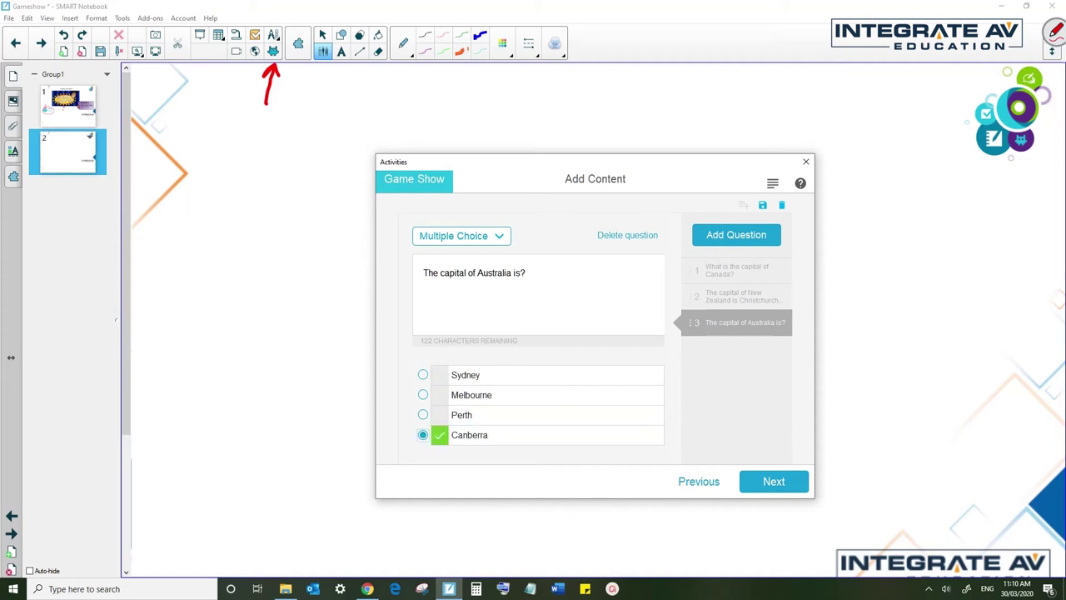
Step: Add a fourth, True or False question reading "National capitals are always the largest city in a country." and mark False as correct
{"action": "left_click", "coordinate": [736, 234]}
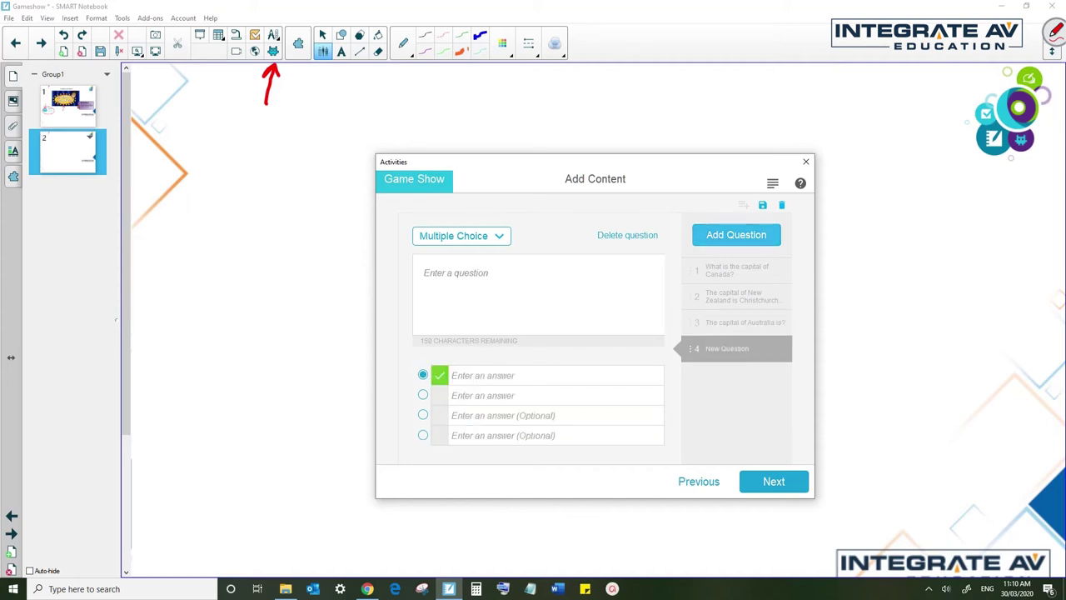
{"action": "left_click", "coordinate": [461, 236]}
{"action": "left_click", "coordinate": [441, 292]}
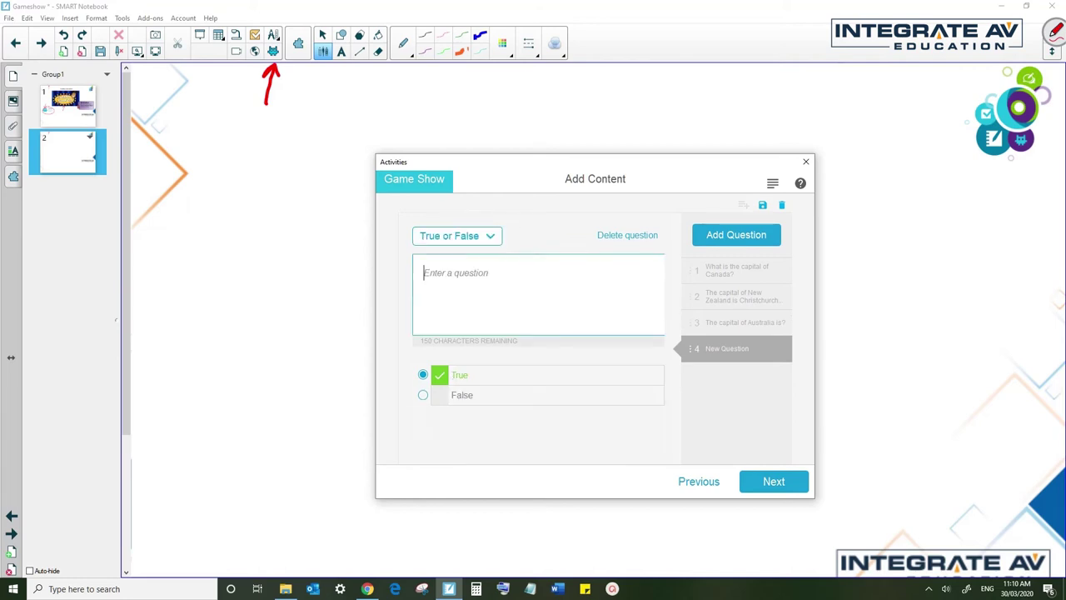
{"action": "type", "text": "National capitals are a"}
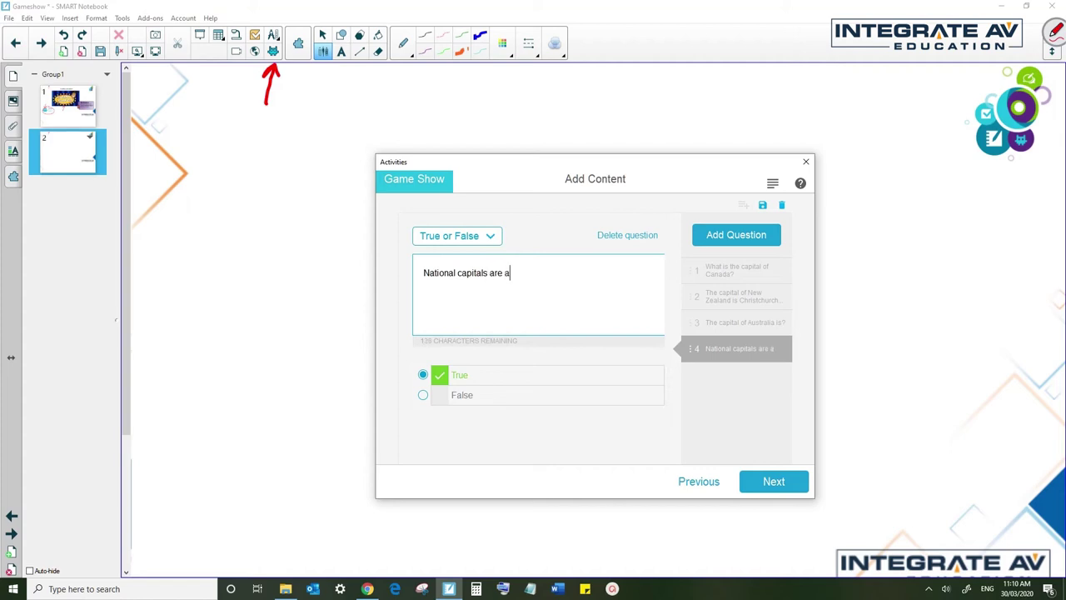
{"action": "type", "text": "lways the largest"}
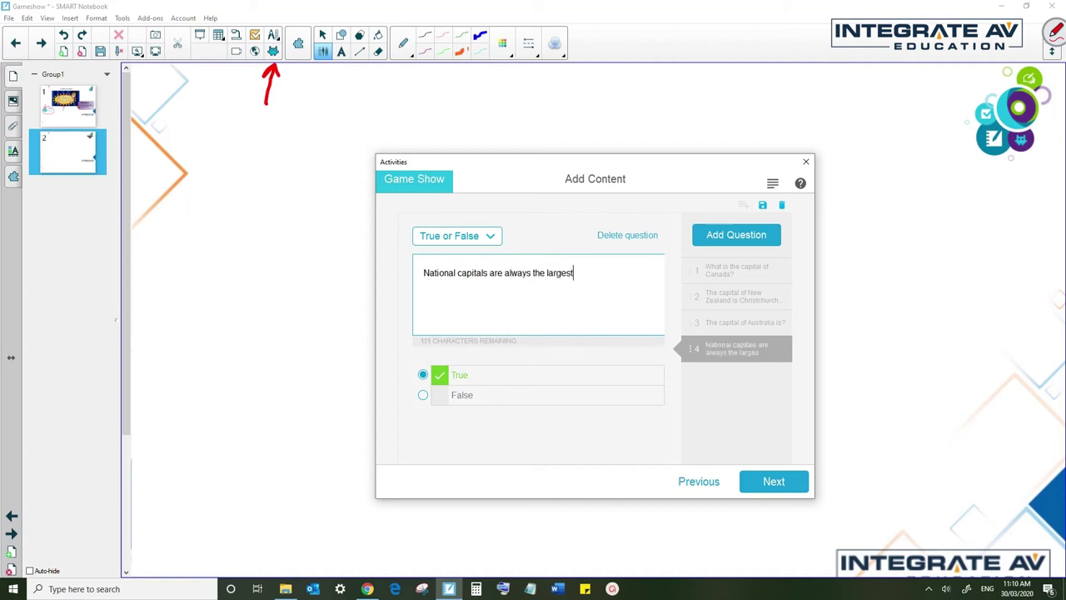
{"action": "type", "text": " city in a country."}
{"action": "left_click", "coordinate": [423, 395]}
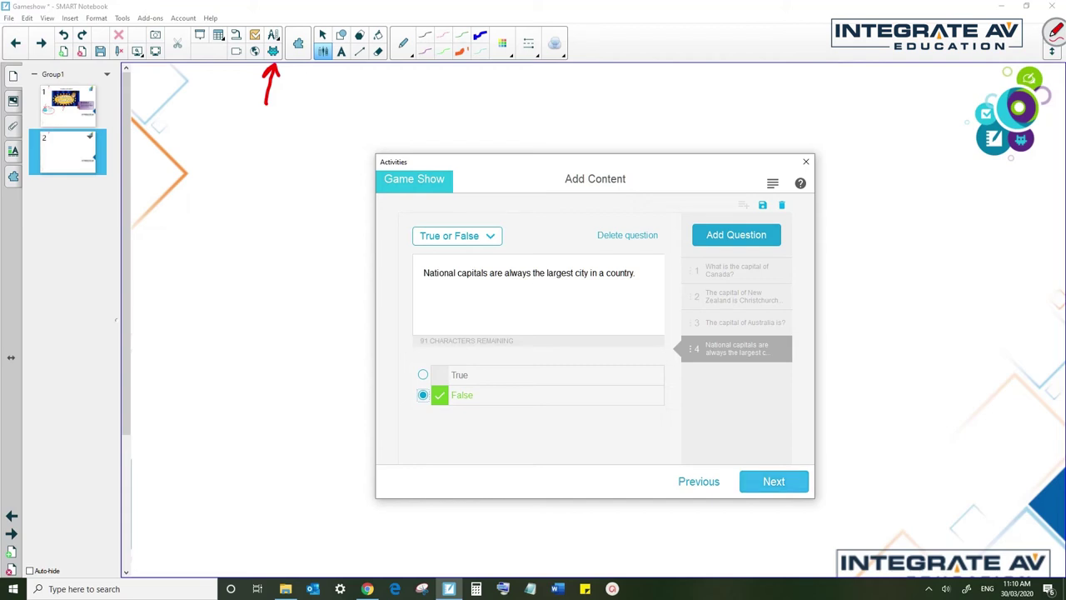
Step: Proceed to the content review, switch Randomize Question Order off and back on, and finish creating the Game Show activity
{"action": "left_click", "coordinate": [774, 481]}
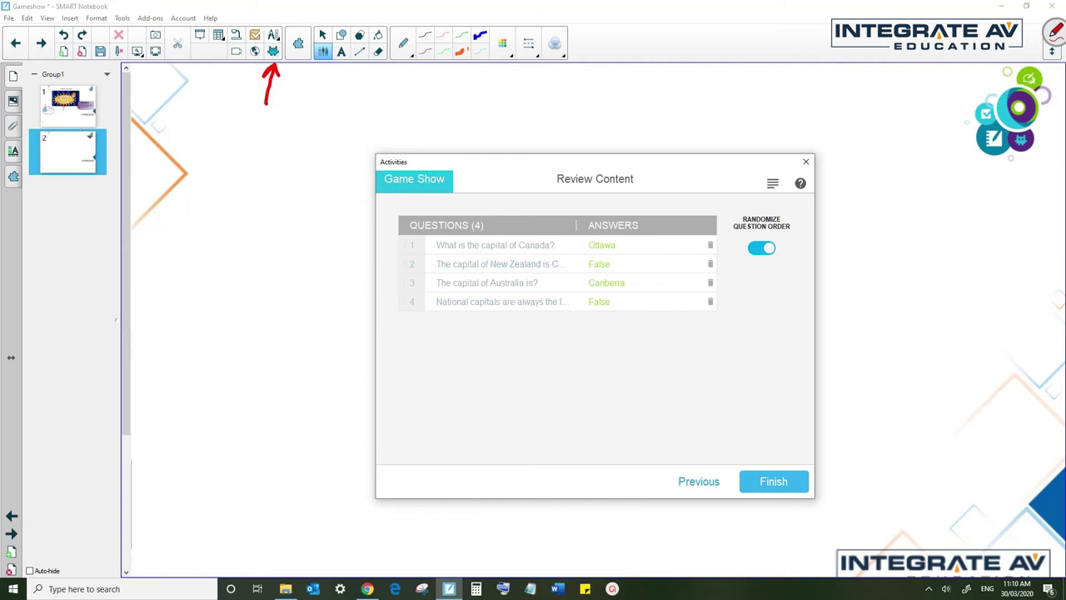
{"action": "left_click", "coordinate": [761, 249]}
{"action": "left_click", "coordinate": [761, 247]}
{"action": "left_click", "coordinate": [773, 481]}
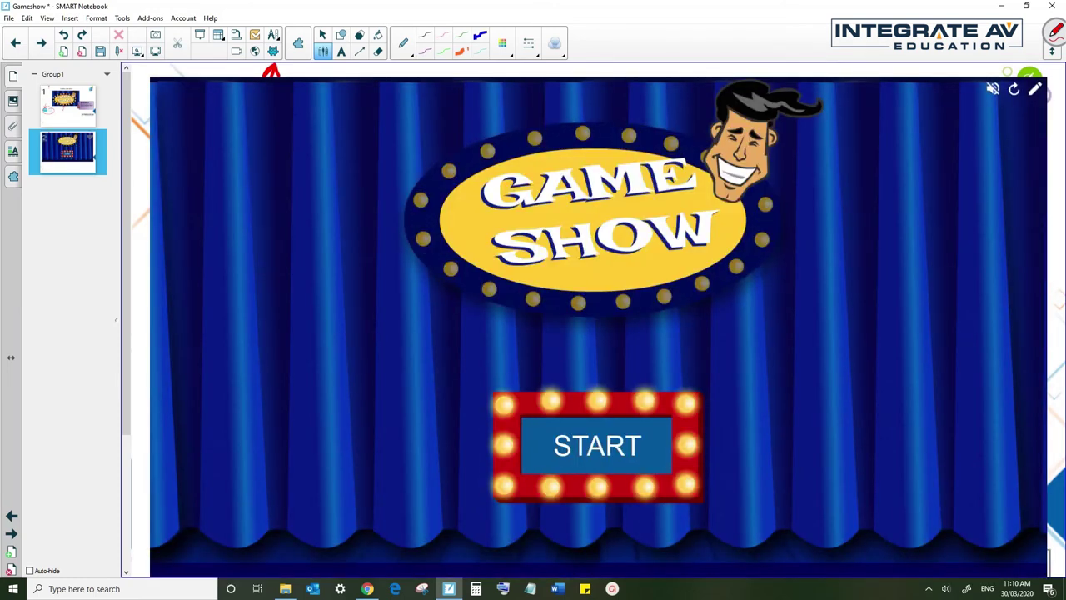
Step: Draw a red arrow pointing up at the activity's sound icon and a small red circle near its right edge
{"action": "left_click_drag", "start_coordinate": [989, 139], "coordinate": [990, 103]}
{"action": "left_click_drag", "start_coordinate": [976, 112], "coordinate": [1001, 109]}
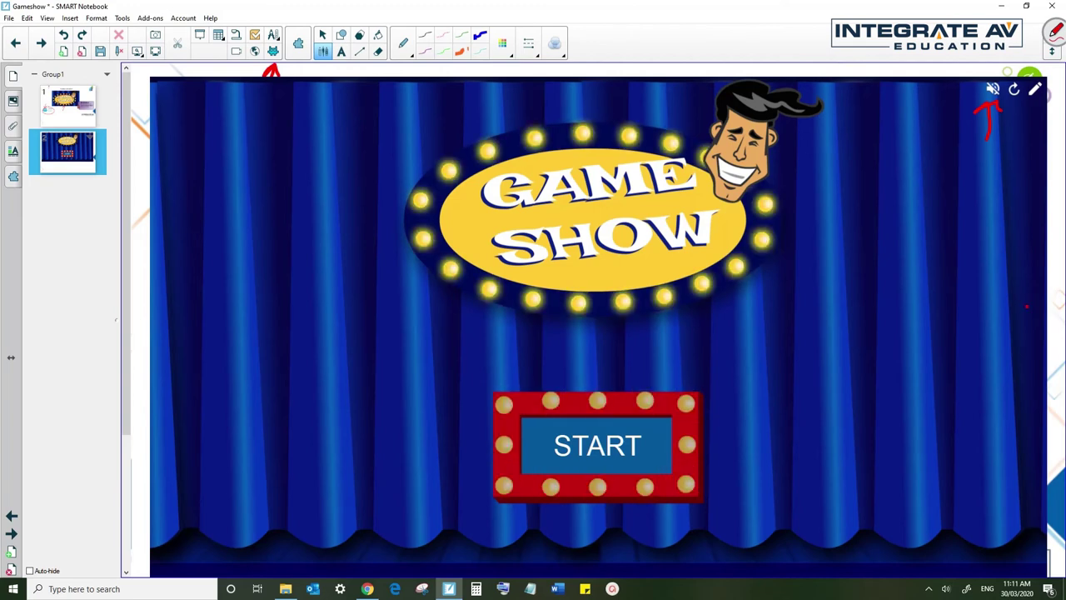
{"action": "mouse_move", "coordinate": [1025, 305]}
{"action": "left_mouse_down"}
{"action": "mouse_move", "coordinate": [1016, 339]}
{"action": "mouse_move", "coordinate": [1026, 307]}
{"action": "left_mouse_up"}
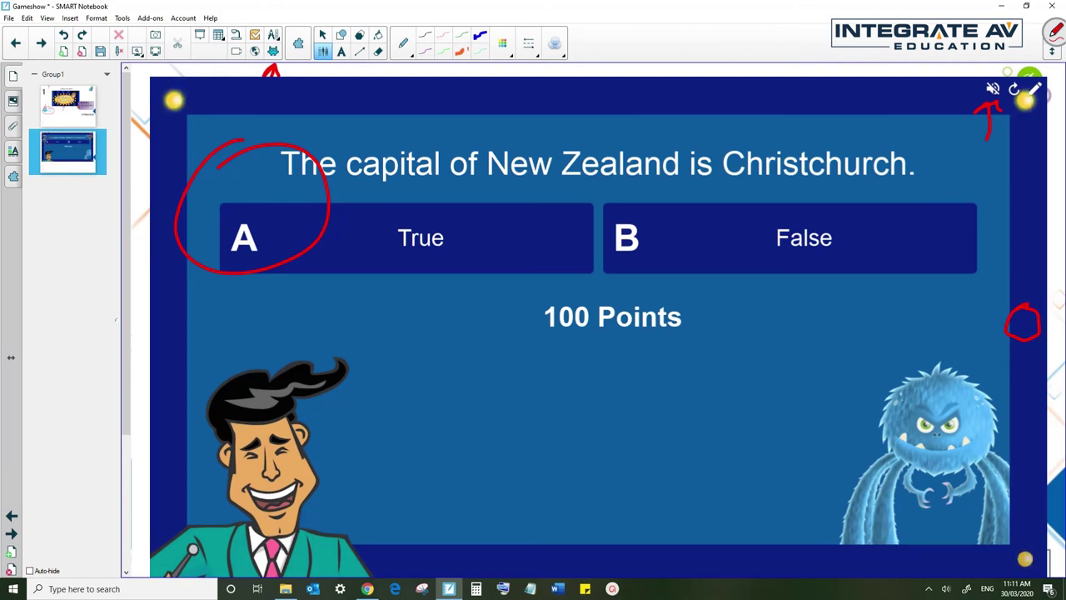
Step: Answer False to the New Zealand capital question and draw a red circle around the purple monster team's picture
{"action": "left_click", "coordinate": [790, 238]}
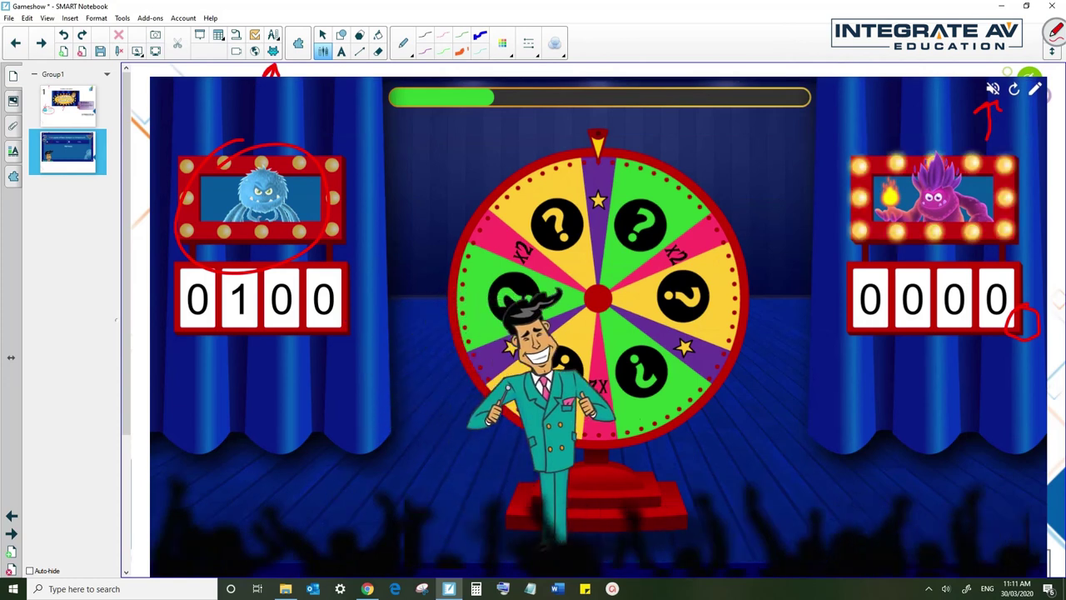
{"action": "left_click_drag", "start_coordinate": [902, 169], "coordinate": [958, 240]}
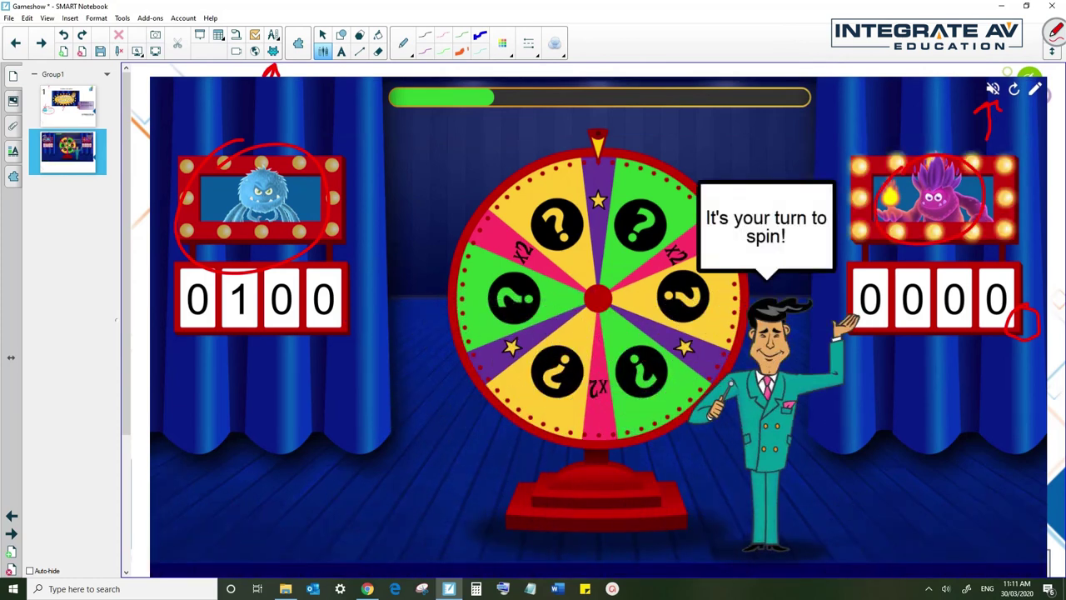
Step: Spin the wheel for the purple monster team and answer the largest-city question with True, followed by False for the blue team
{"action": "left_click_drag", "start_coordinate": [623, 408], "coordinate": [587, 412]}
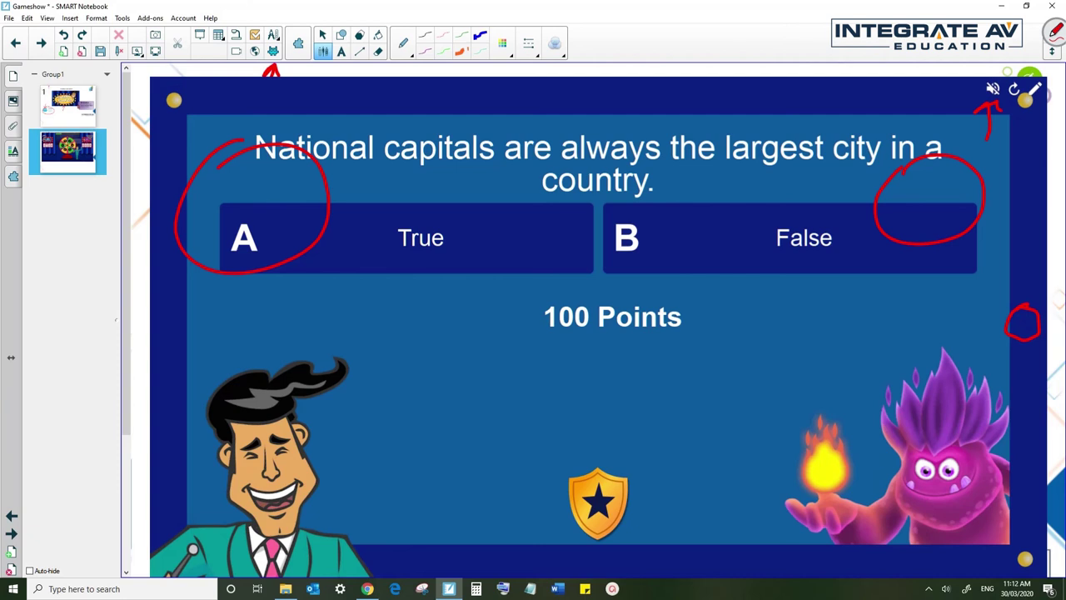
{"action": "left_click", "coordinate": [407, 238]}
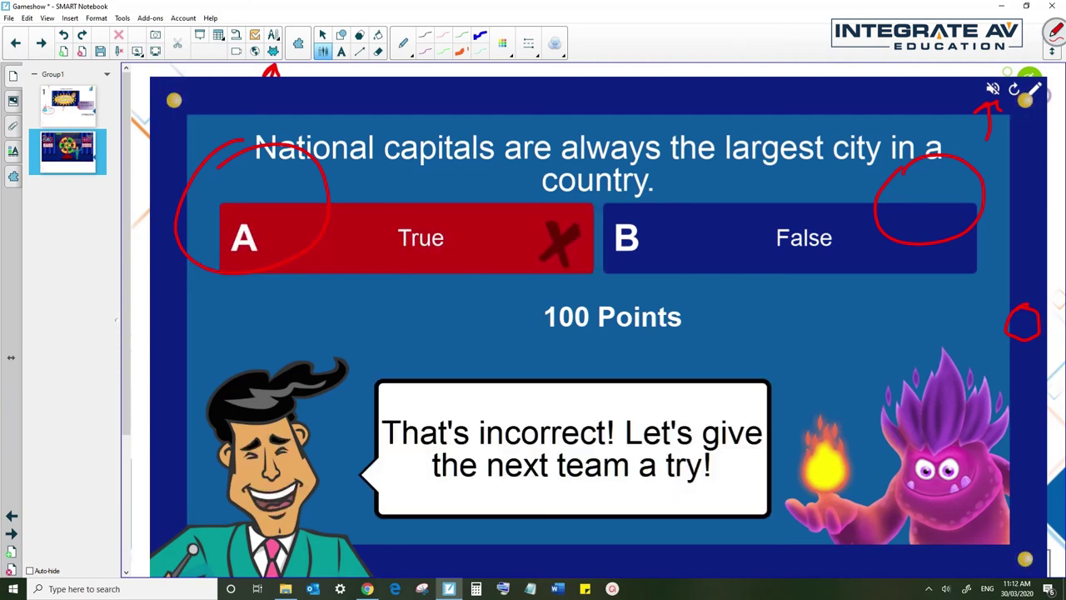
{"action": "left_click", "coordinate": [789, 238]}
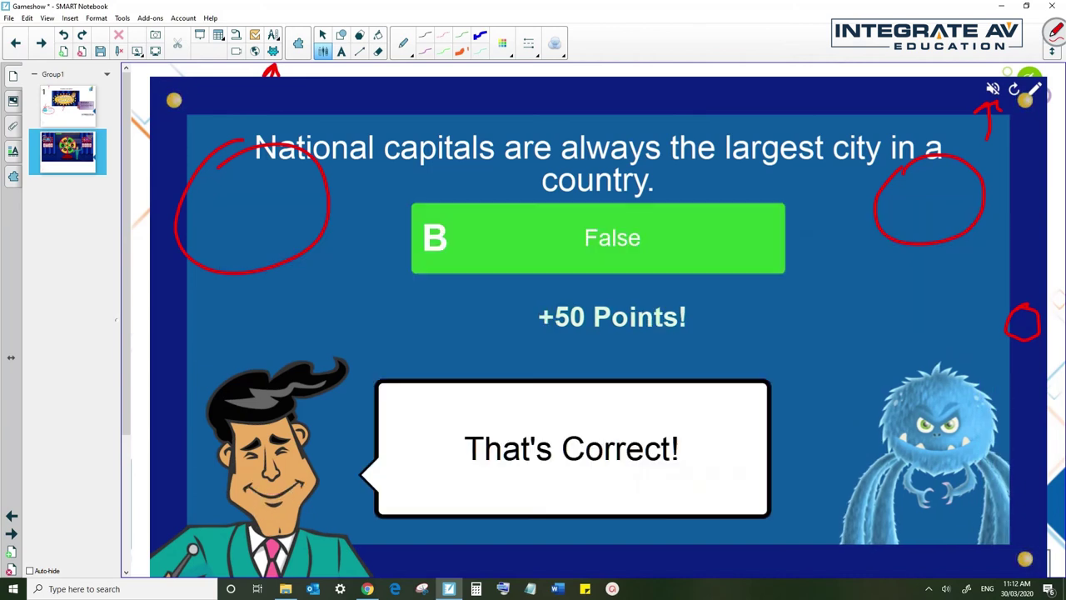